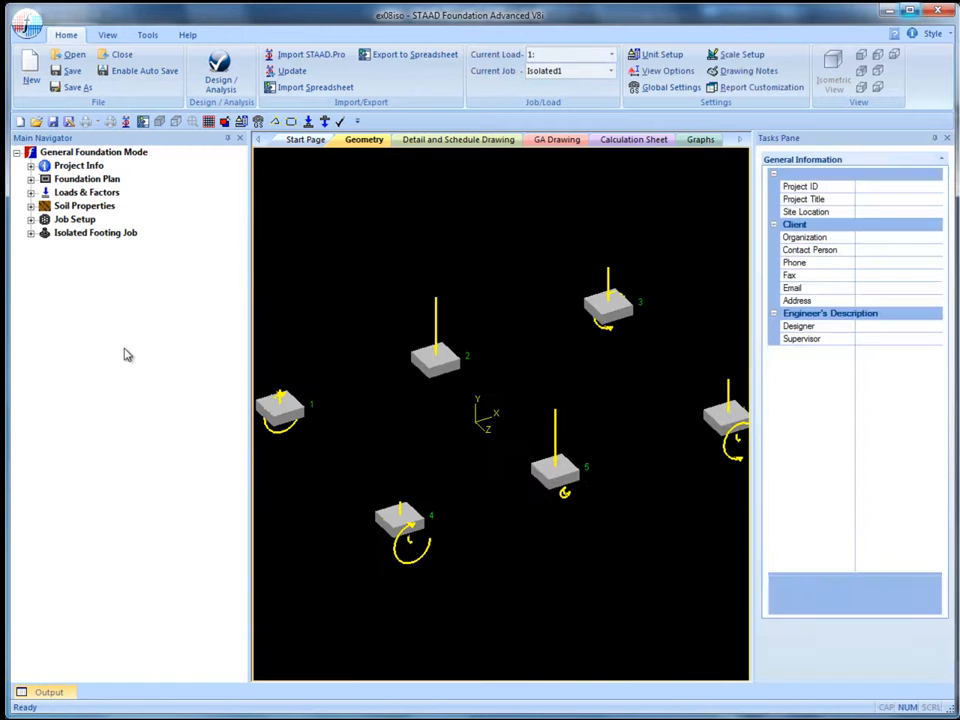
Copy the full Column Position table from the Foundation Plan and paste its coordinates into the Pile Position table
{"action": "left_click", "coordinate": [64, 179]}
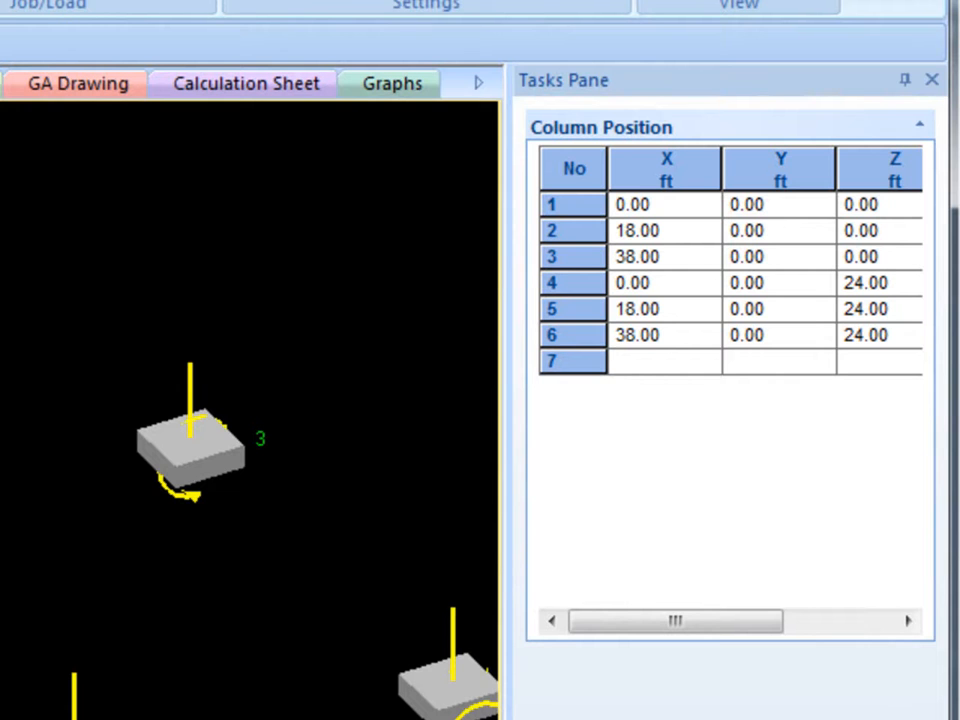
{"action": "left_click", "coordinate": [596, 180]}
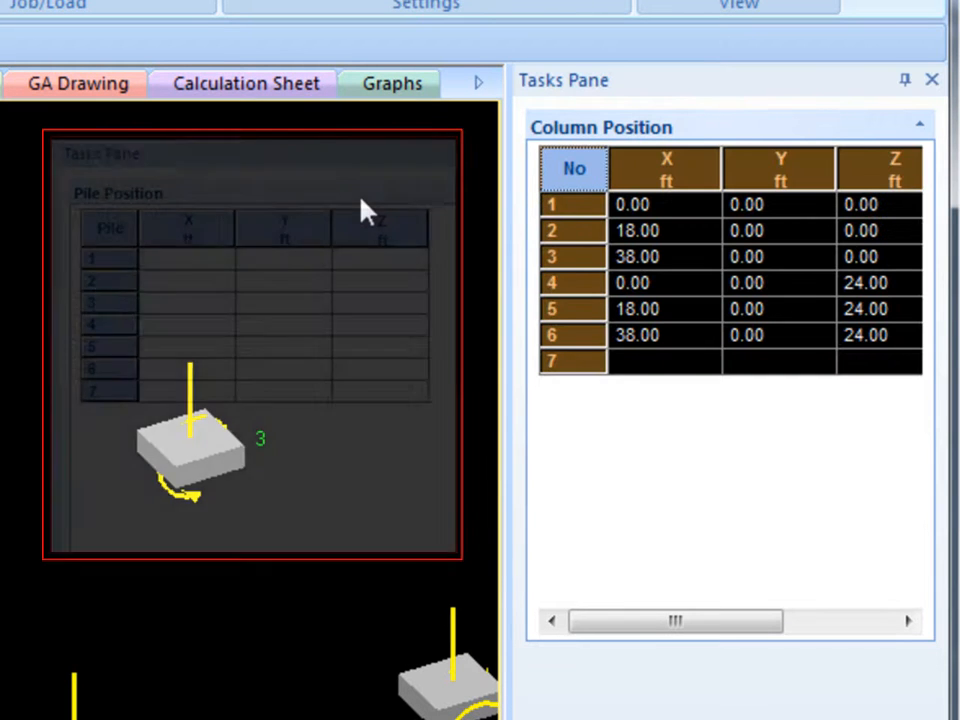
{"action": "left_click", "coordinate": [115, 242]}
{"action": "type", "text": "0.000\t0.000\t0.000 18.000\t0.000\t0.000 38.000\t0.000\t0.000 0.000\t0.000\t24.000 18.000\t0.000\t24.000 38.000\t0.000\t24.000"}
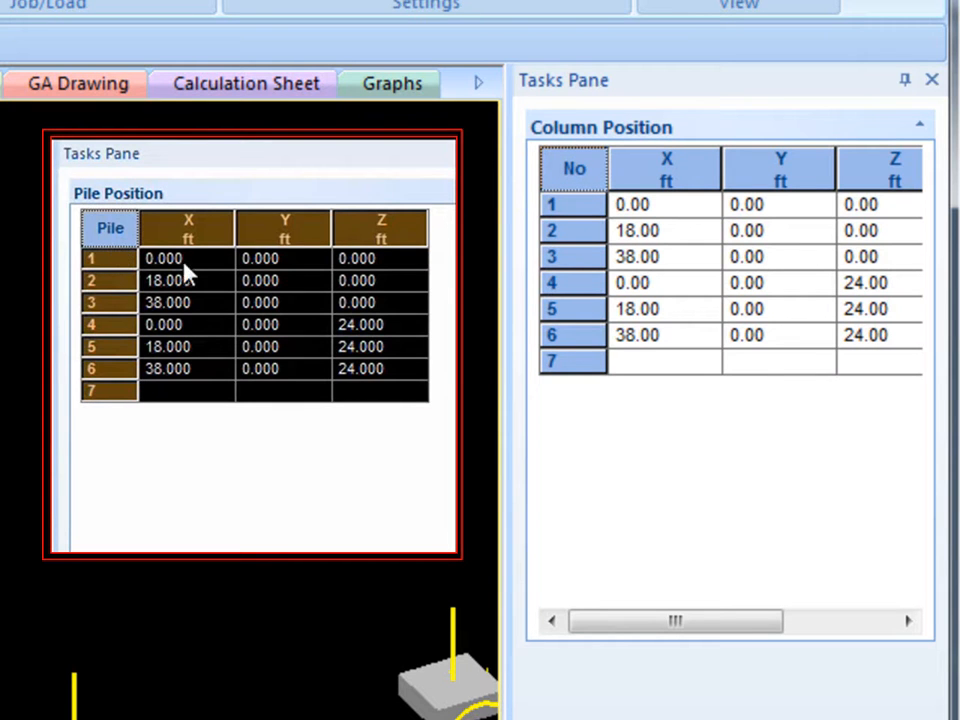
{"action": "left_click", "coordinate": [392, 393]}
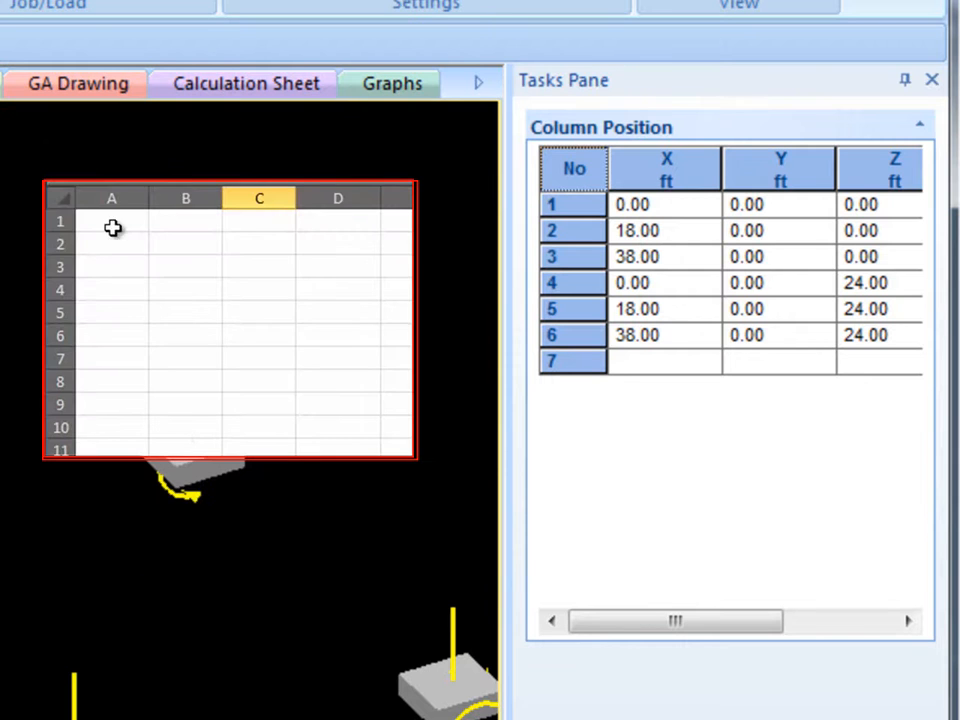
Paste the column coordinates into a spreadsheet from cell A1, change the Z values in C4 to C6 to 25, and copy the edited block
{"action": "left_click", "coordinate": [110, 221]}
{"action": "key", "text": "ctrl+v"}
{"action": "left_click", "coordinate": [274, 296]}
{"action": "type", "text": "25"}
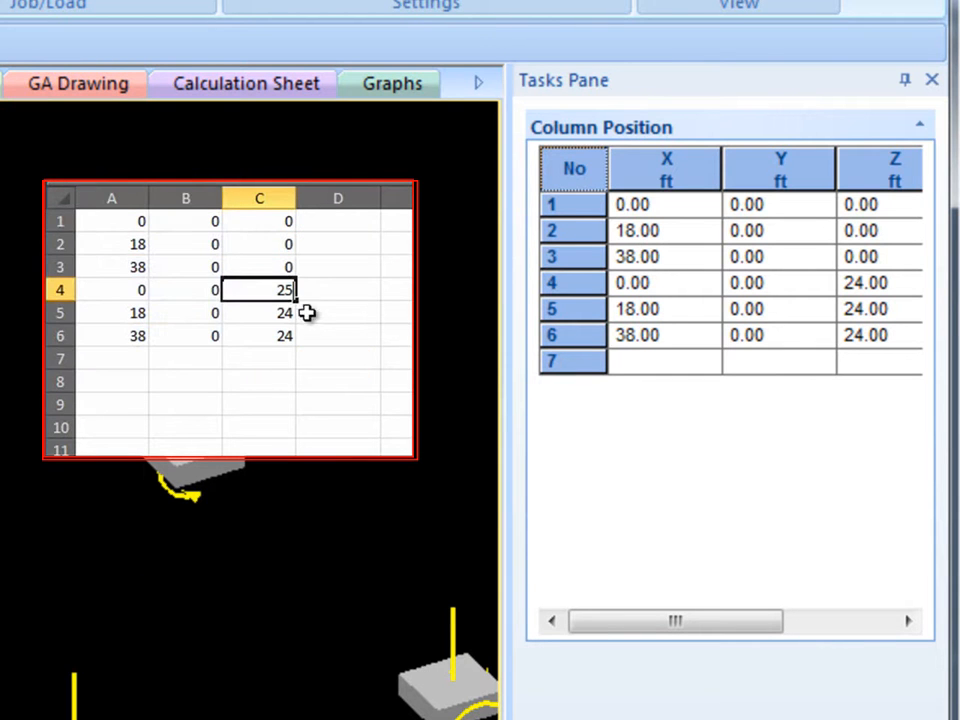
{"action": "left_click_drag", "start_coordinate": [297, 300], "coordinate": [298, 337]}
{"action": "left_click_drag", "start_coordinate": [110, 221], "coordinate": [285, 338]}
{"action": "key", "text": "ctrl+c"}
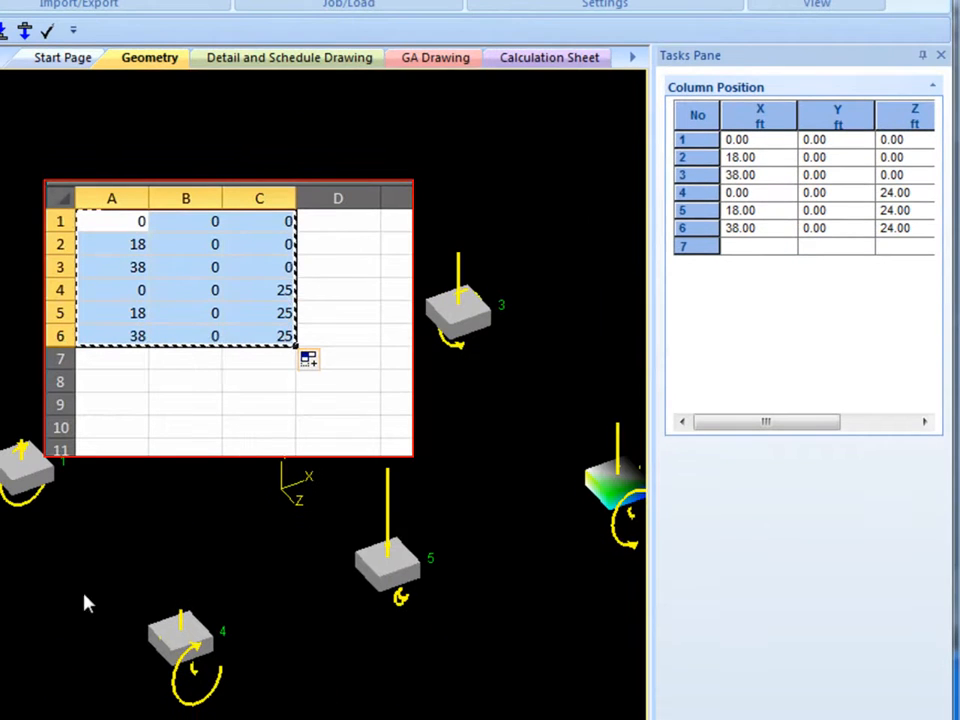
Replace the Column Position table with the coordinates copied from the spreadsheet
{"action": "left_click", "coordinate": [395, 336]}
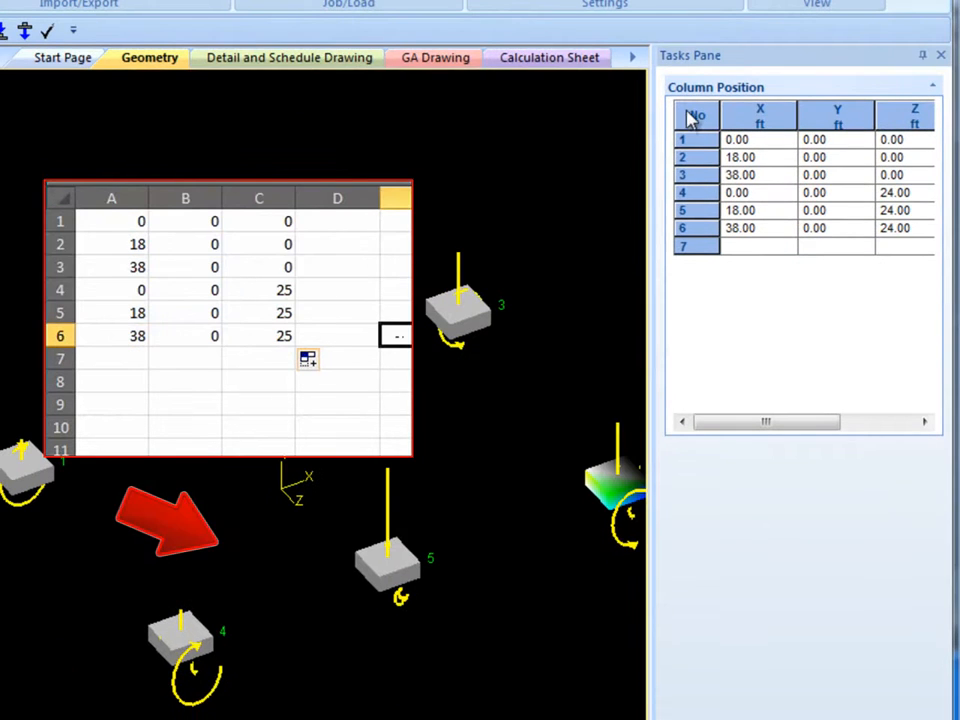
{"action": "left_click", "coordinate": [572, 170]}
{"action": "key", "text": "ctrl+v"}
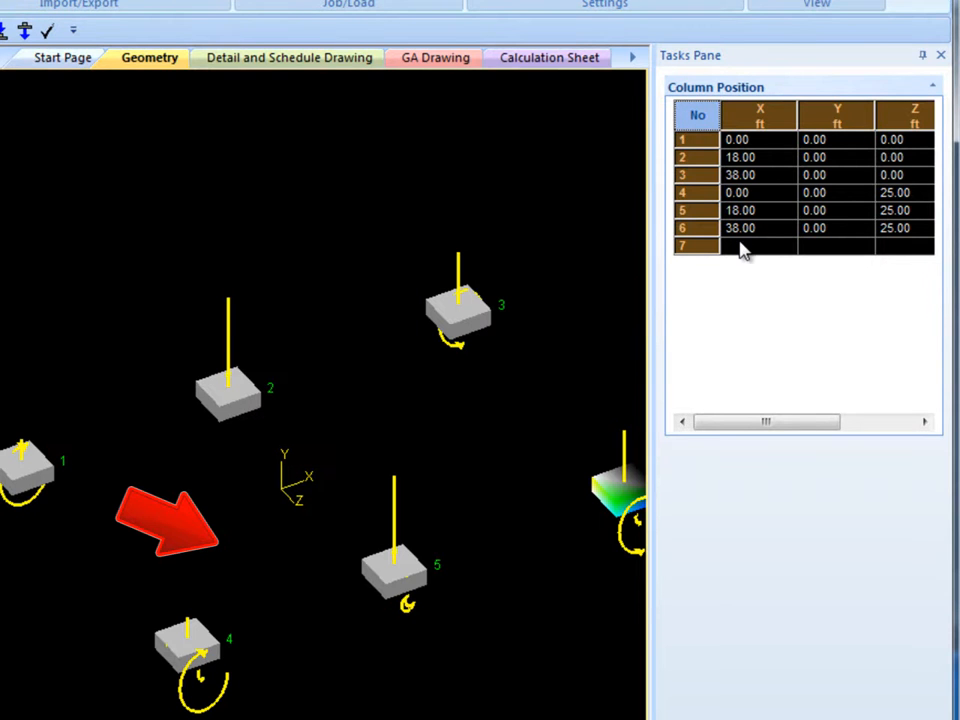
{"action": "left_click", "coordinate": [742, 250]}
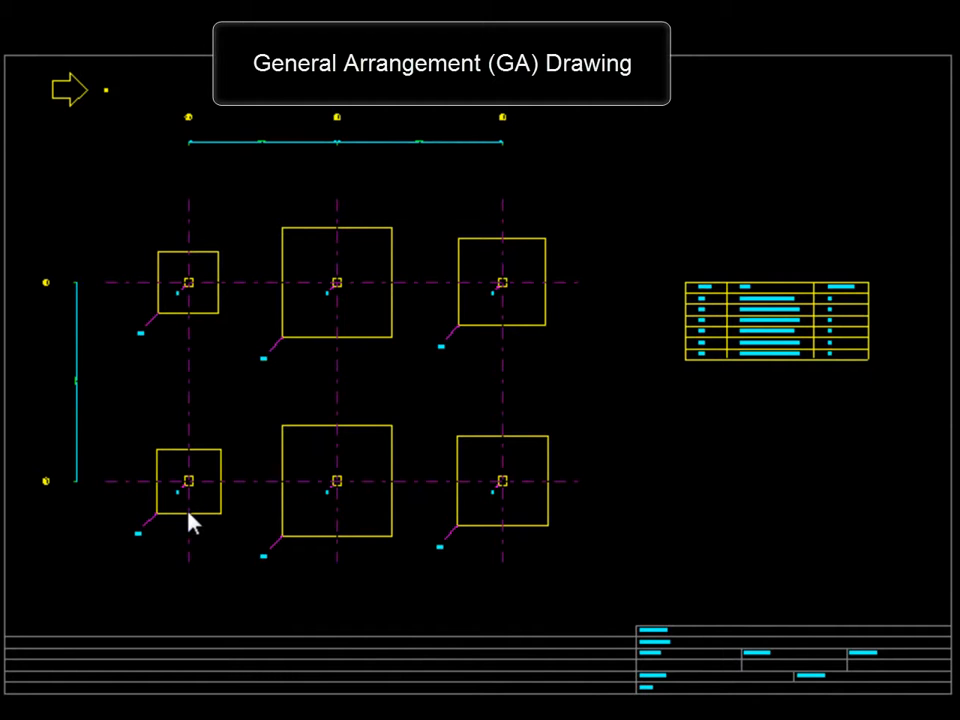
Examine the footings, grid lines and footing schedule in the General Arrangement drawing
{"action": "scroll", "coordinate": [190, 520], "scroll_direction": "up", "scroll_amount": 5}
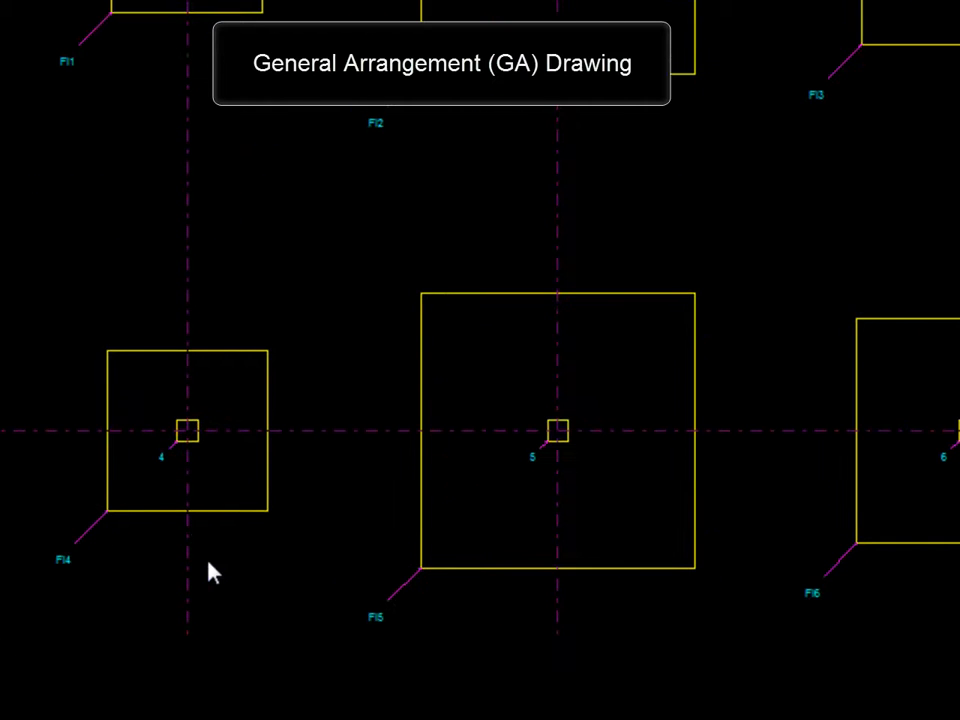
{"action": "scroll", "coordinate": [362, 660], "scroll_direction": "down", "scroll_amount": 5}
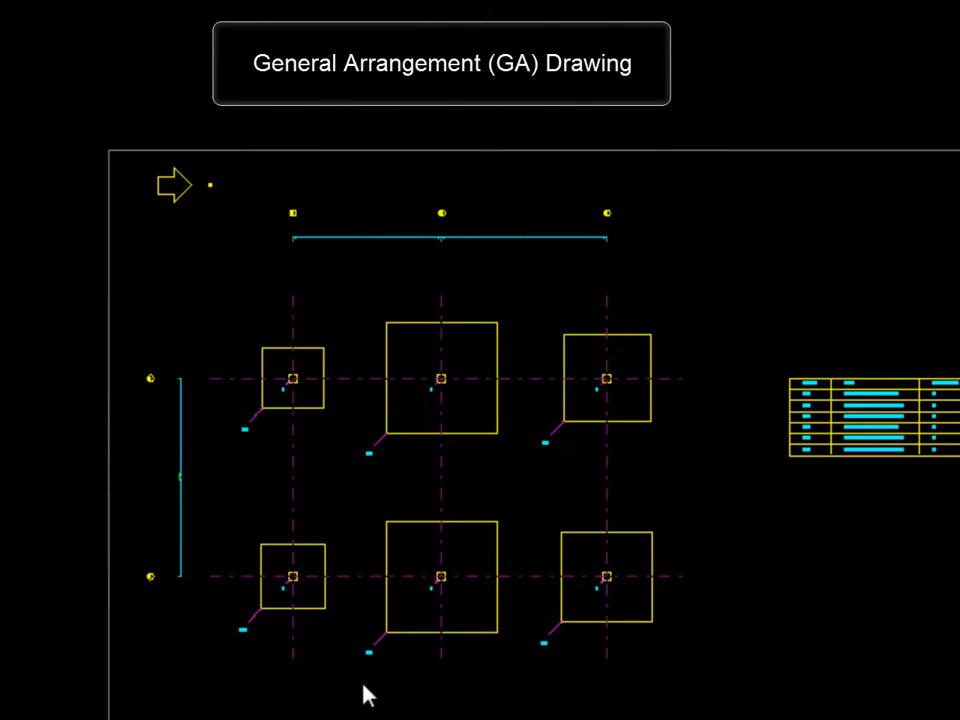
{"action": "scroll", "coordinate": [957, 468], "scroll_direction": "up", "scroll_amount": 6}
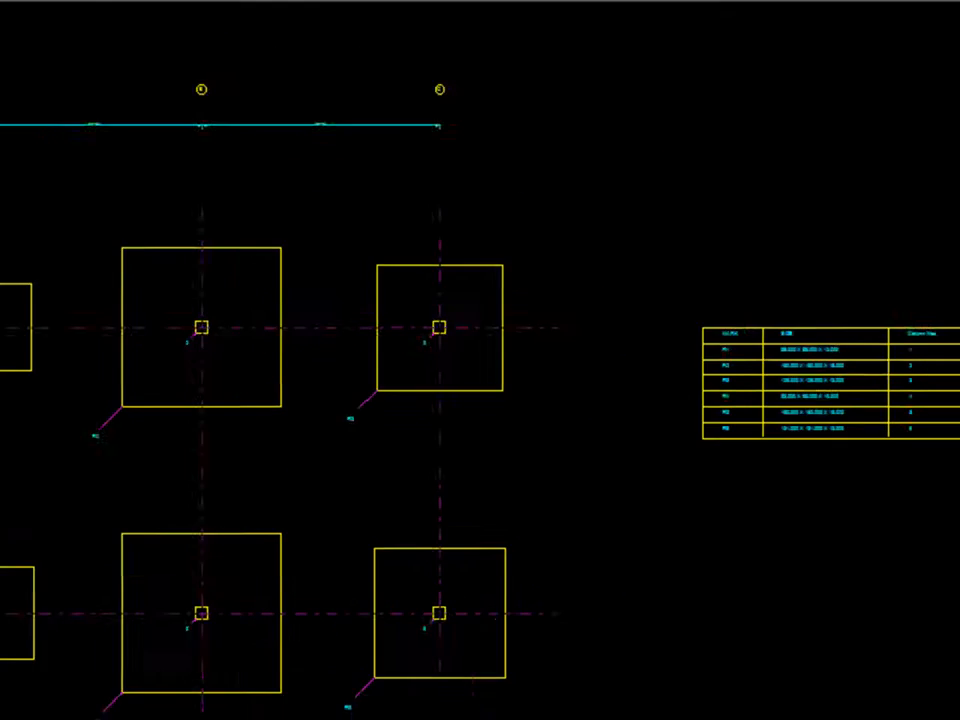
{"action": "scroll", "coordinate": [957, 468], "scroll_direction": "up", "scroll_amount": 3}
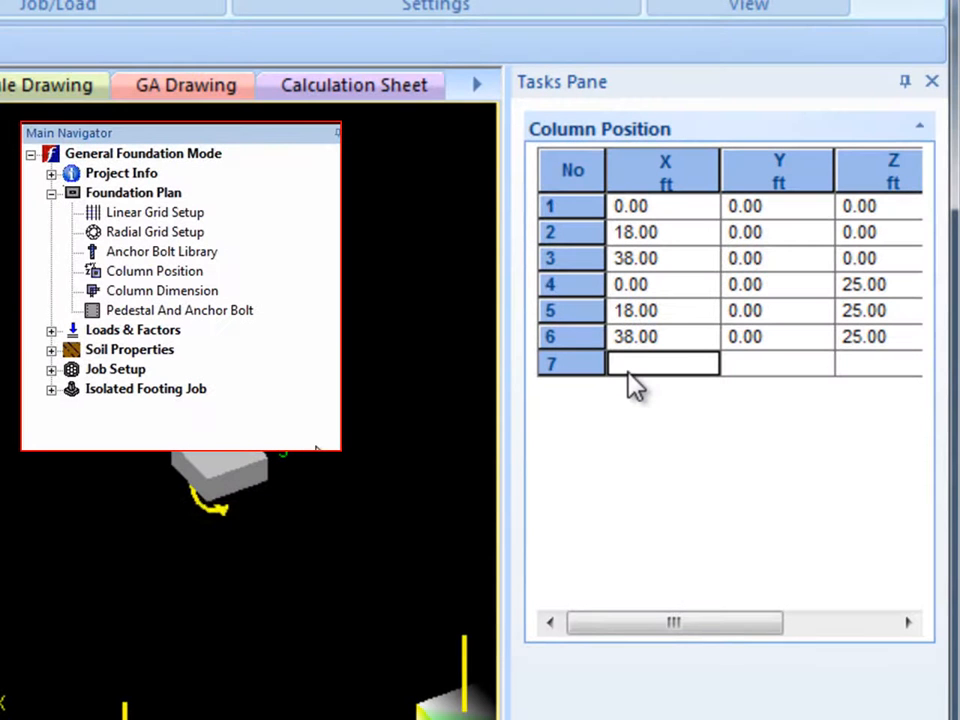
Show the Column Dimension table and widen its pane to review the shape and size settings for all supports
{"action": "left_click", "coordinate": [196, 291]}
{"action": "left_click_drag", "start_coordinate": [508, 504], "coordinate": [197, 518]}
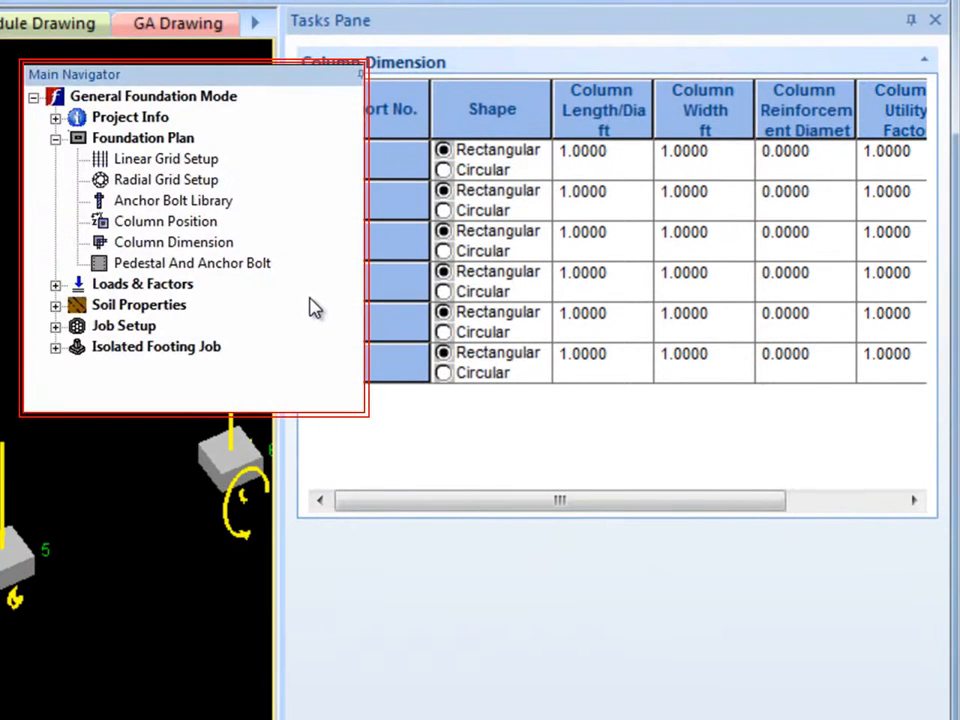
Create an anchor bolt library named library2, and load the existing SampleArrangment library
{"action": "left_click", "coordinate": [222, 206]}
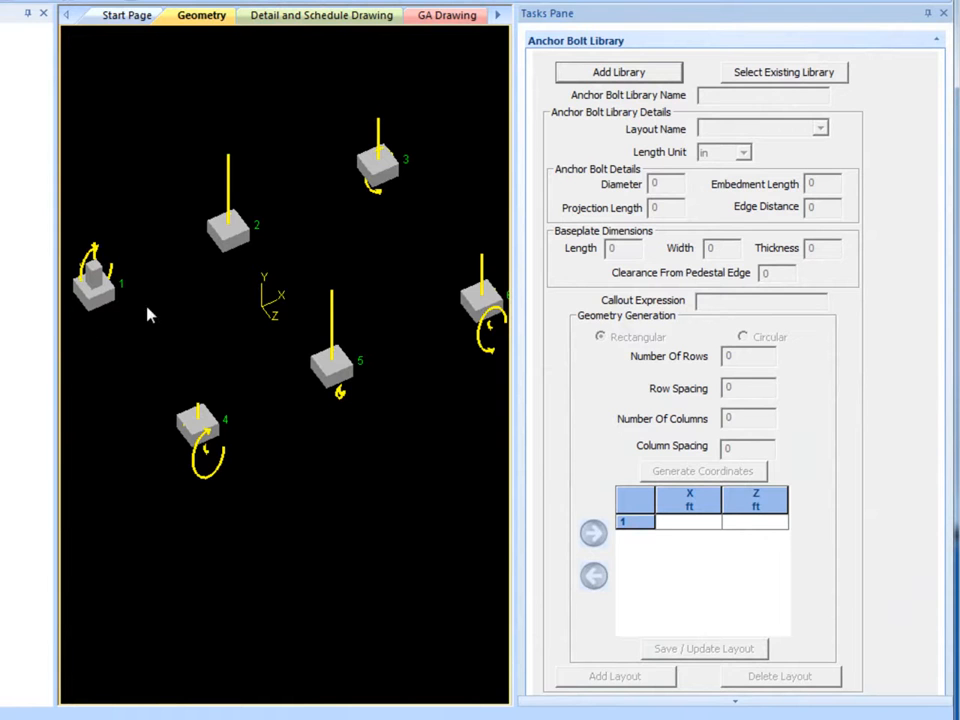
{"action": "left_click", "coordinate": [603, 77]}
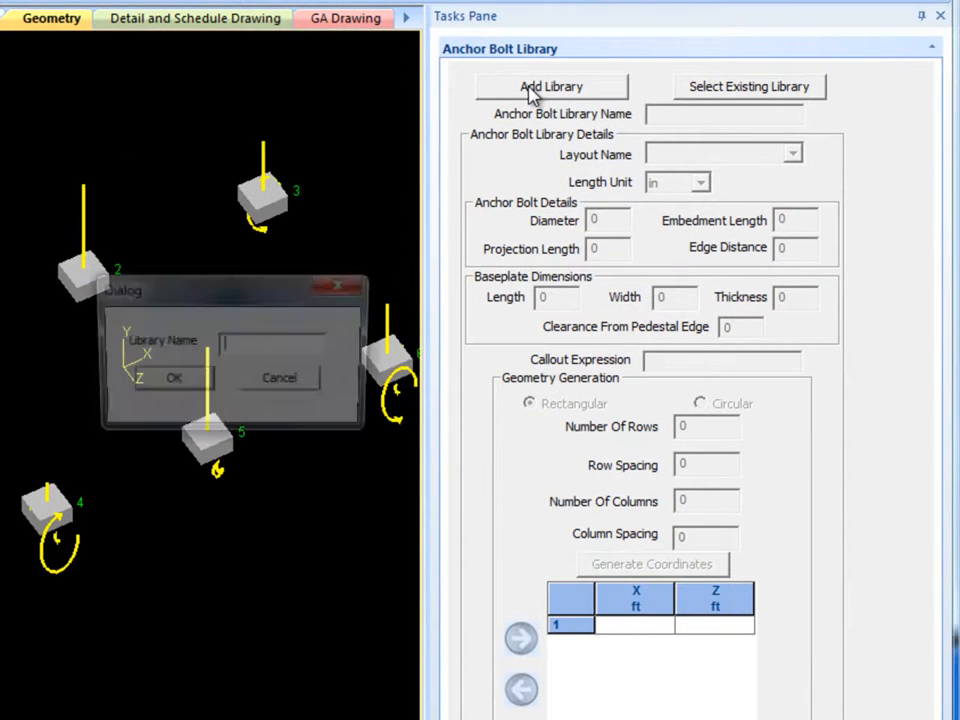
{"action": "type", "text": "library2"}
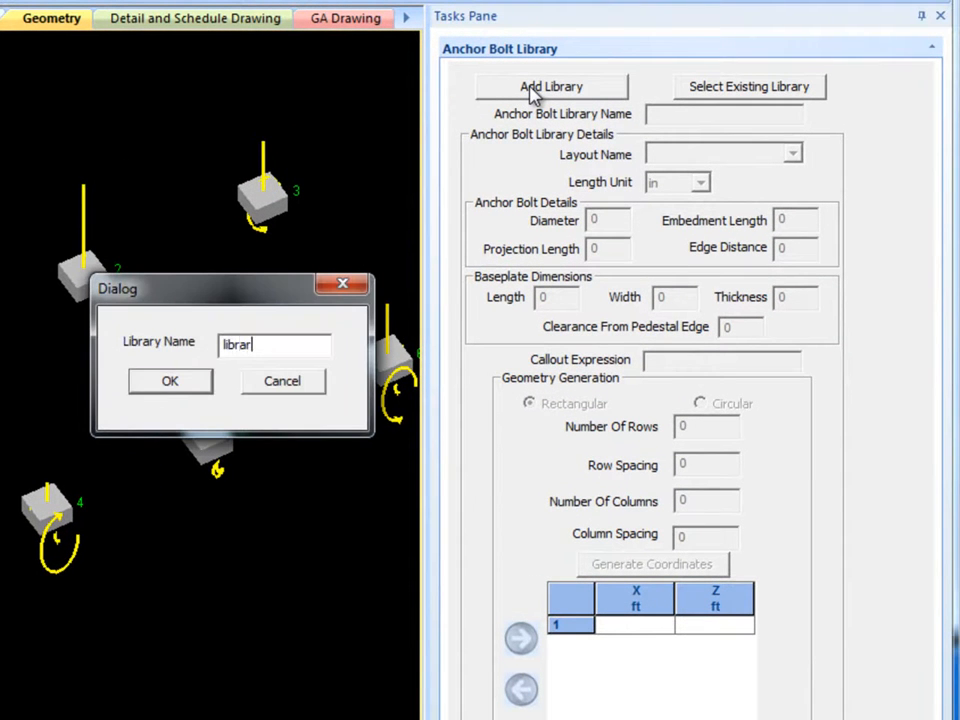
{"action": "key", "text": "Return"}
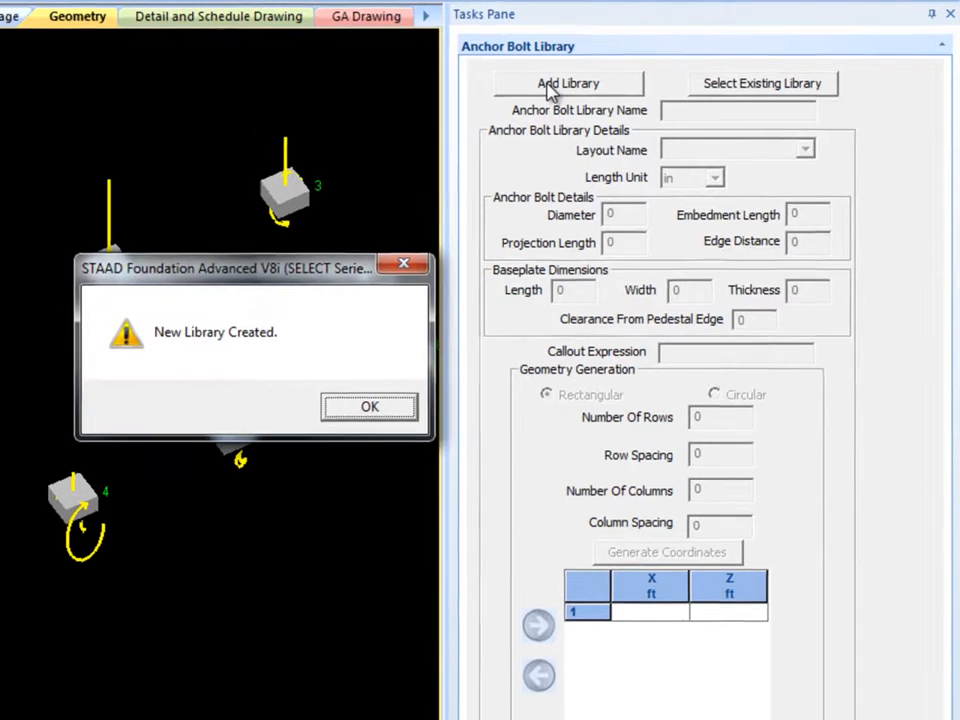
{"action": "key", "text": "Return"}
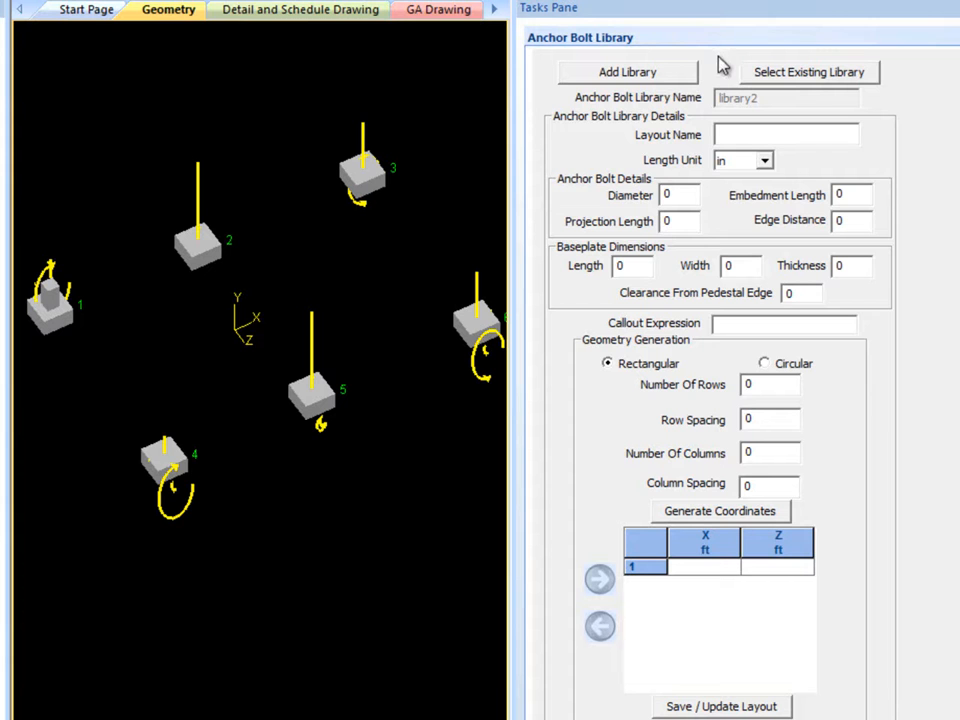
{"action": "left_click", "coordinate": [808, 71]}
{"action": "double_click", "coordinate": [332, 242]}
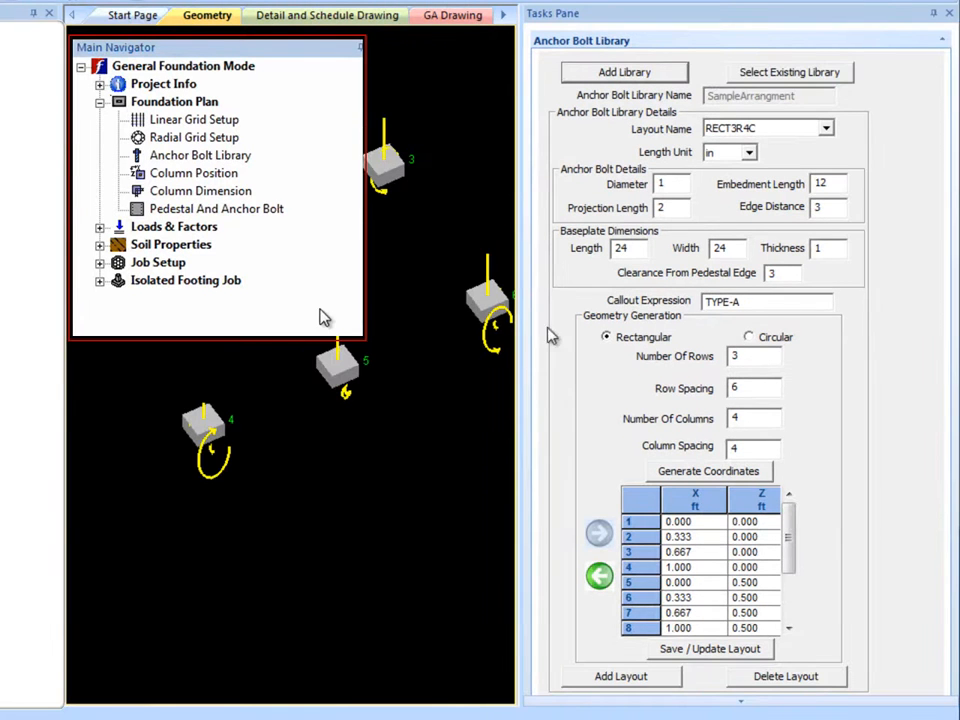
Enable the pedestal for support 1 in the Pedestal And Anchor Bolt table and bring its library and layout settings into view
{"action": "left_click", "coordinate": [268, 210]}
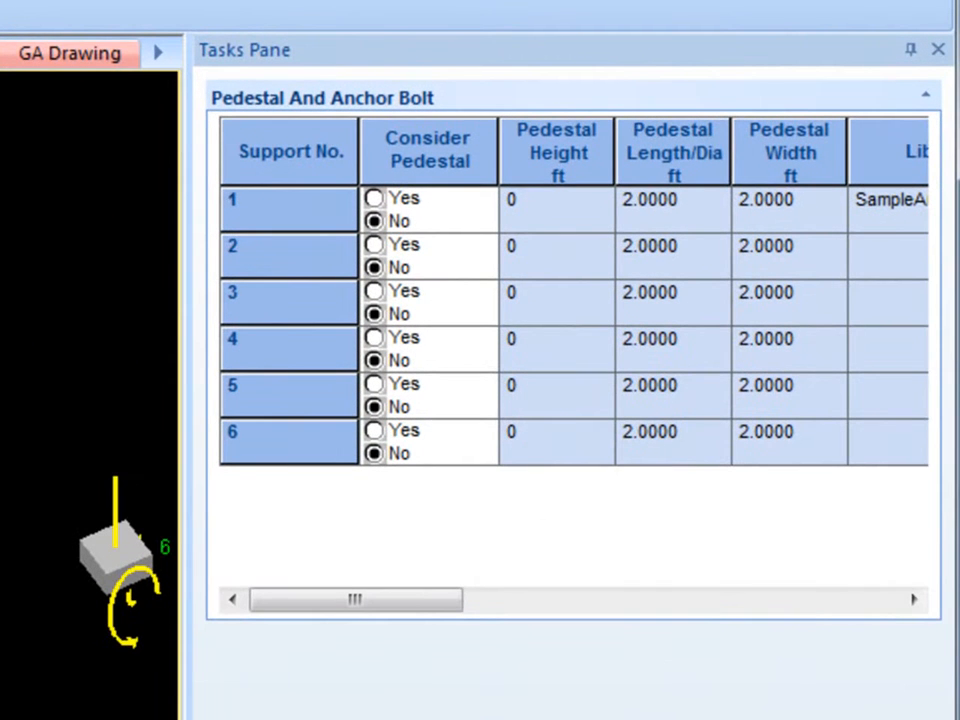
{"action": "left_click", "coordinate": [373, 198]}
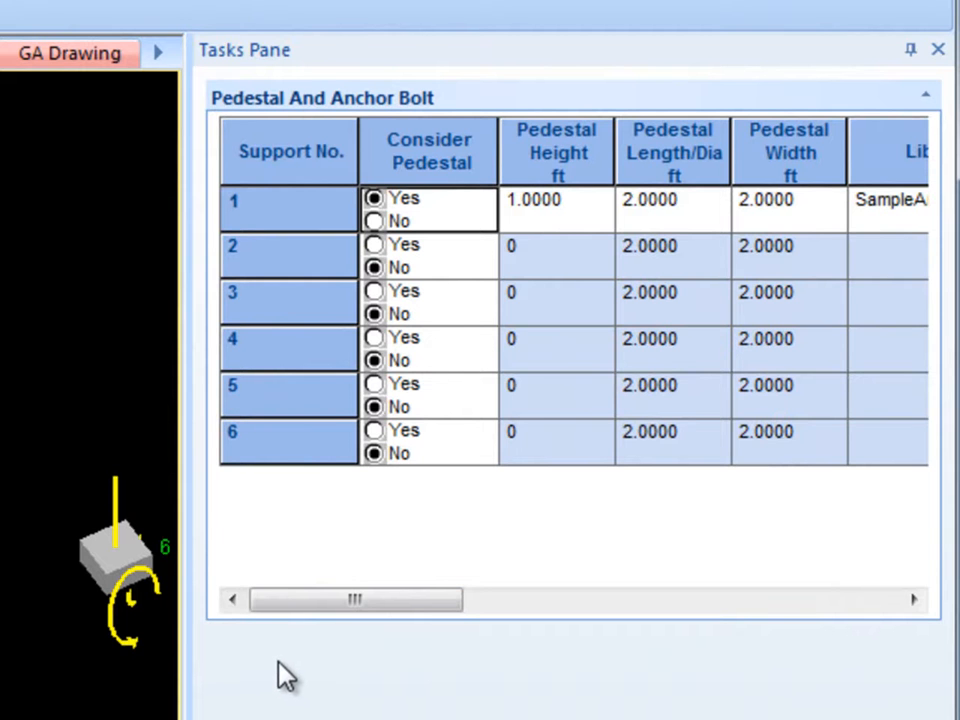
{"action": "left_click_drag", "start_coordinate": [313, 599], "coordinate": [530, 600]}
Examine the pedestal section view and anchor bolt detail in the detailed drawing of support 1
{"action": "scroll", "coordinate": [680, 670], "scroll_direction": "up", "scroll_amount": 5}
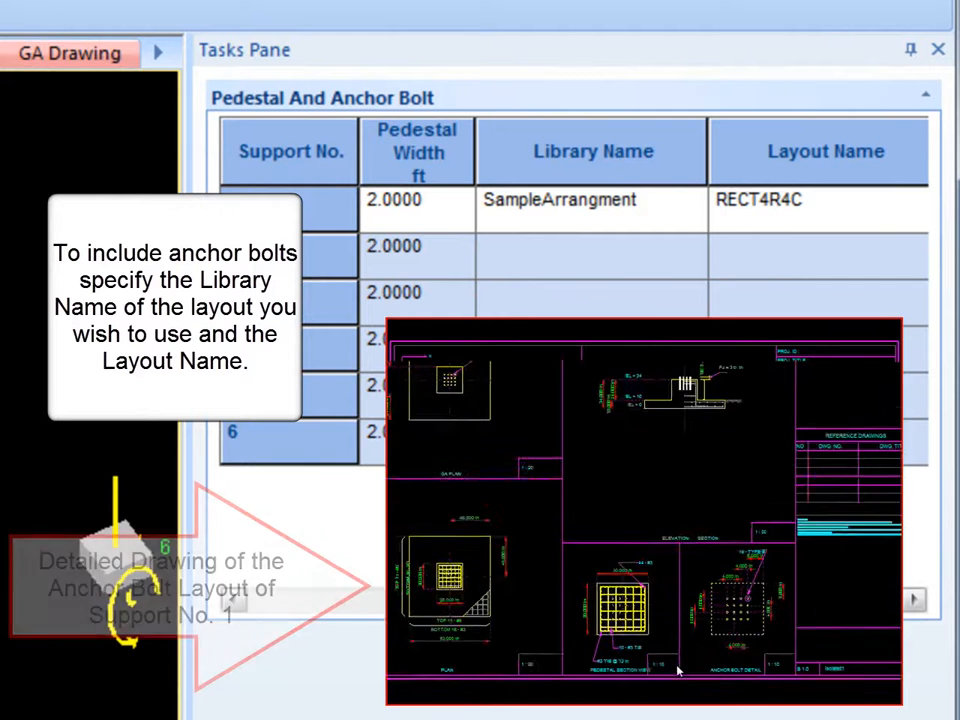
{"action": "scroll", "coordinate": [758, 687], "scroll_direction": "up", "scroll_amount": 3}
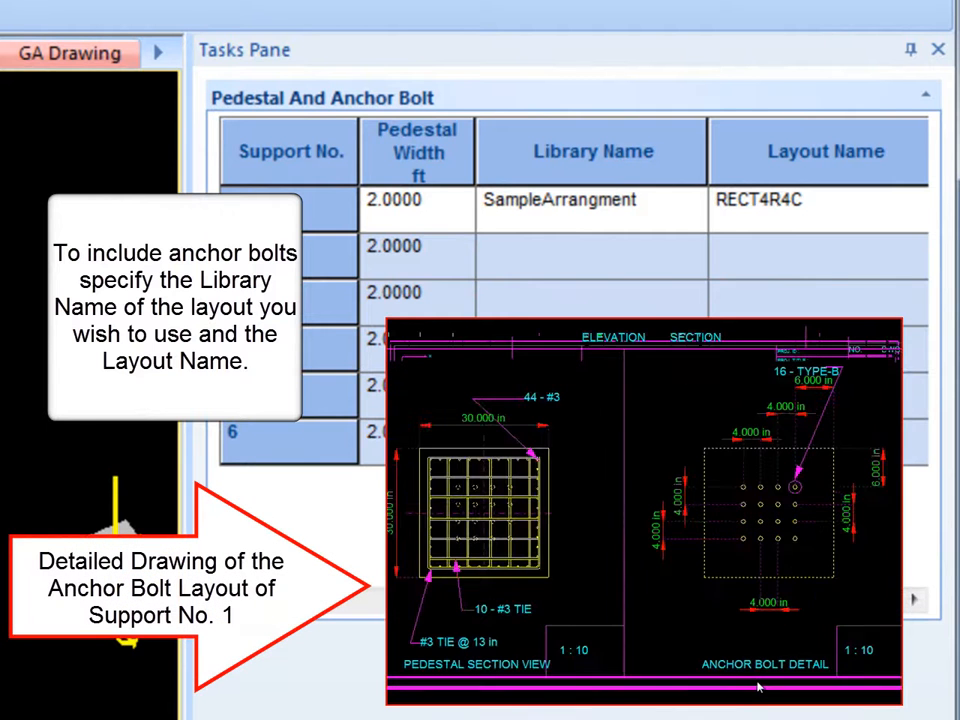
{"action": "middle_click_drag", "start_coordinate": [757, 683], "coordinate": [773, 674]}
Keep SampleArrangment as the anchor bolt library for support 1 and choose the RECT4R4C layout
{"action": "left_click", "coordinate": [692, 201]}
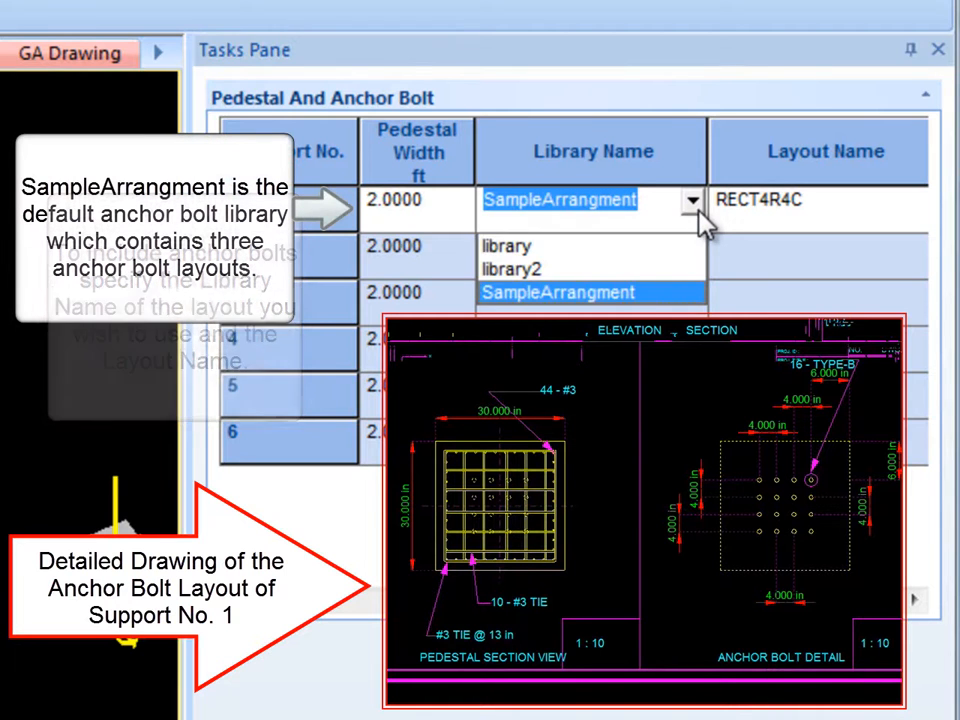
{"action": "left_click", "coordinate": [697, 212]}
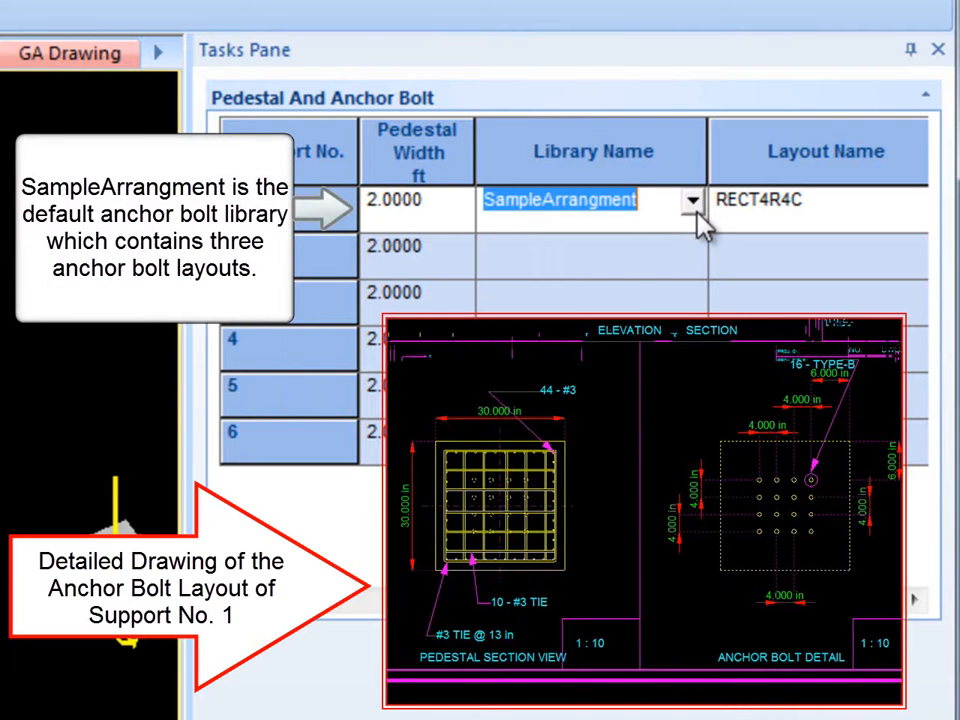
{"action": "left_click", "coordinate": [911, 208]}
{"action": "left_click", "coordinate": [918, 205]}
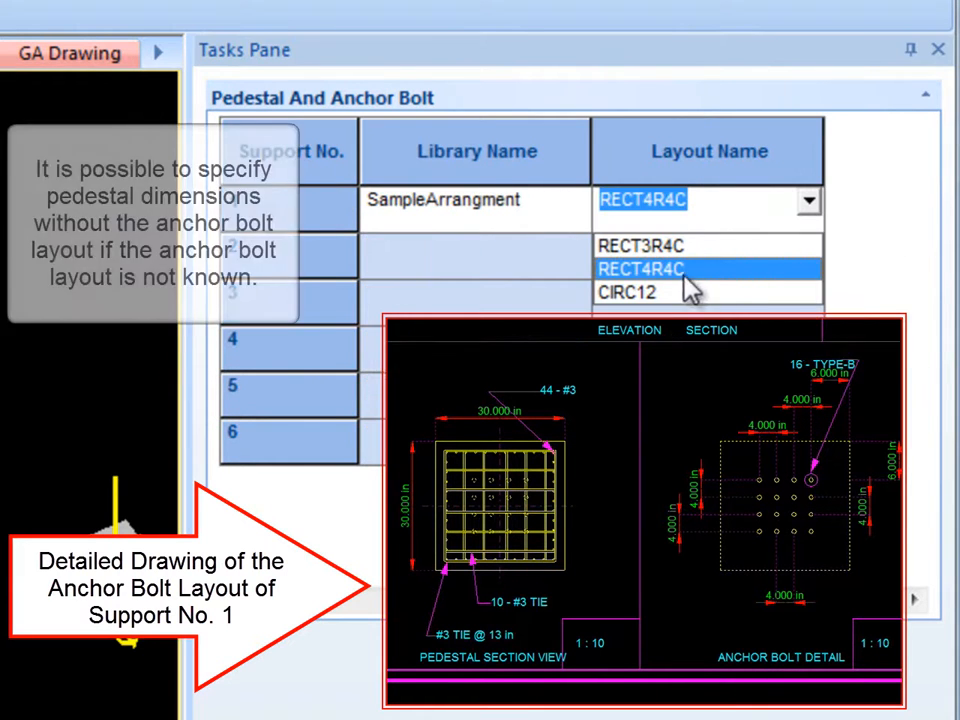
{"action": "left_click", "coordinate": [686, 271]}
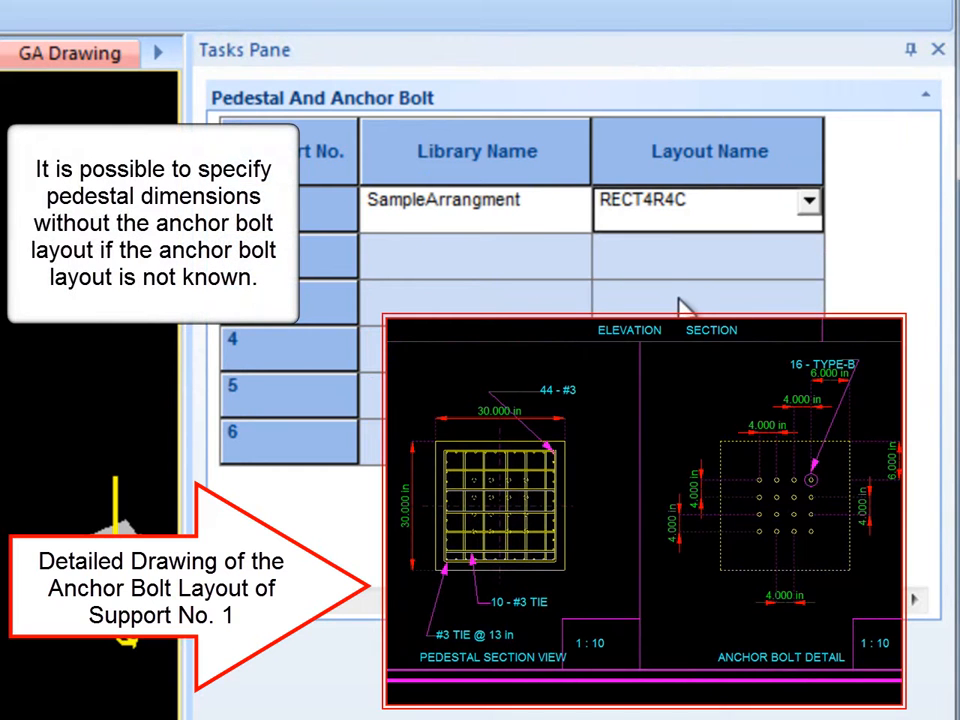